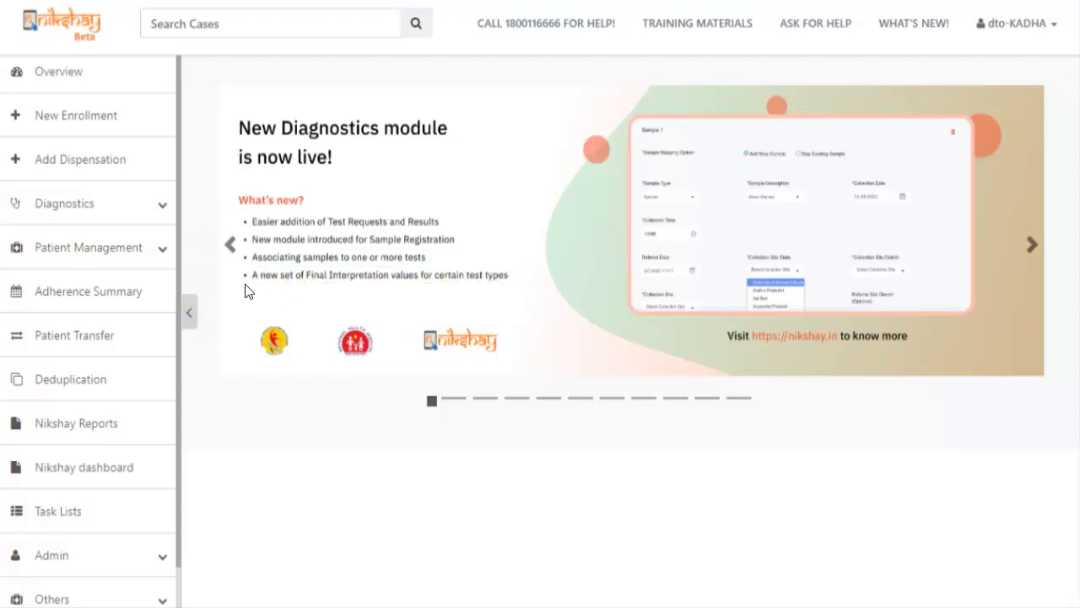
Search the On Treatment (Notified) list by the patient's name and open their case page.
click(126, 249)
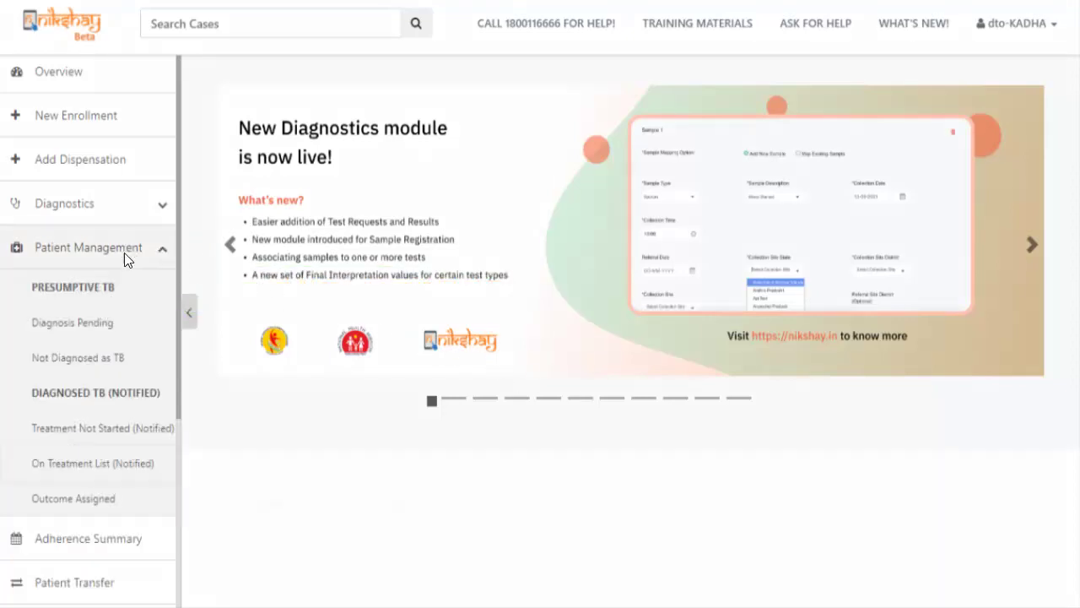
click(59, 461)
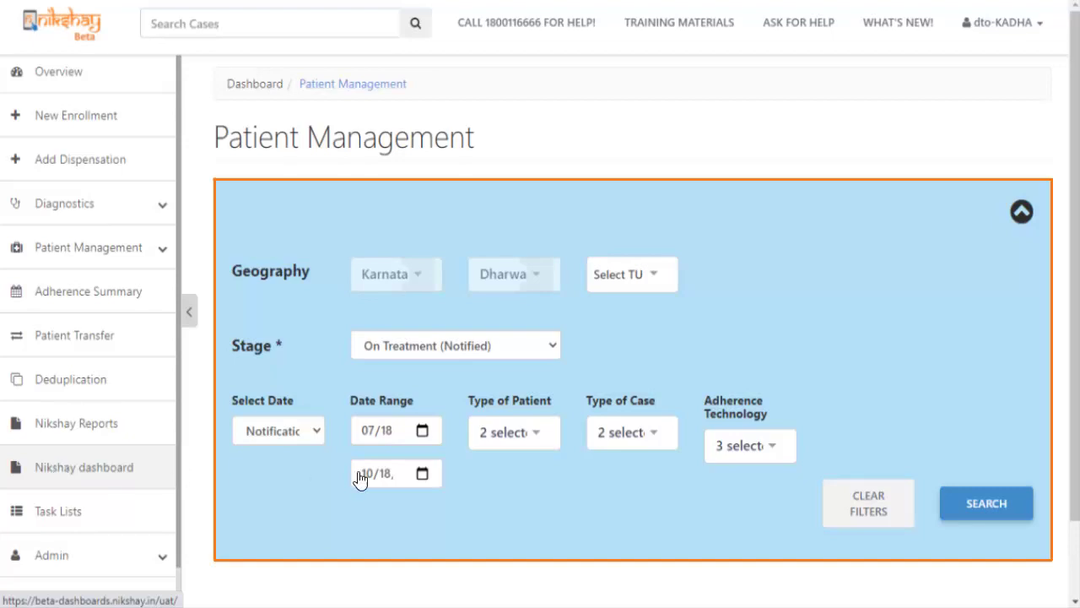
click(962, 503)
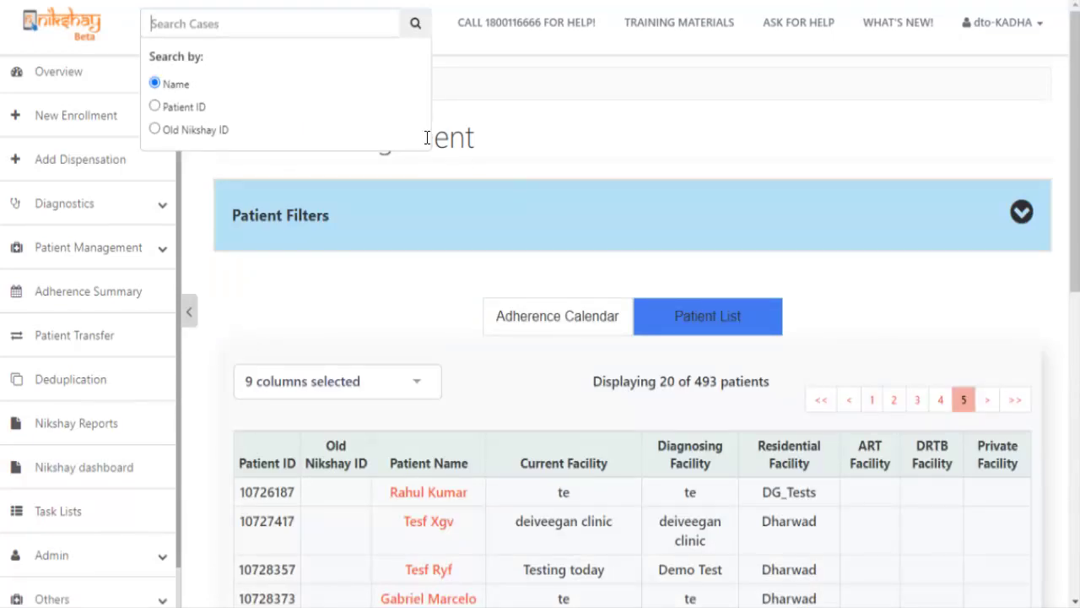
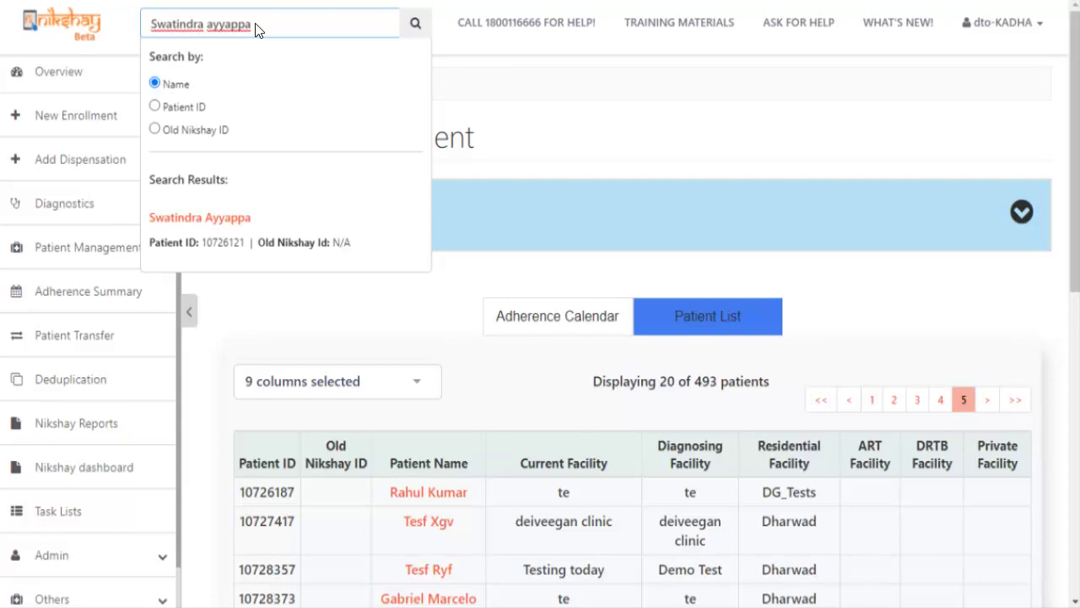
click(210, 218)
scroll(501, 571, down, 5)
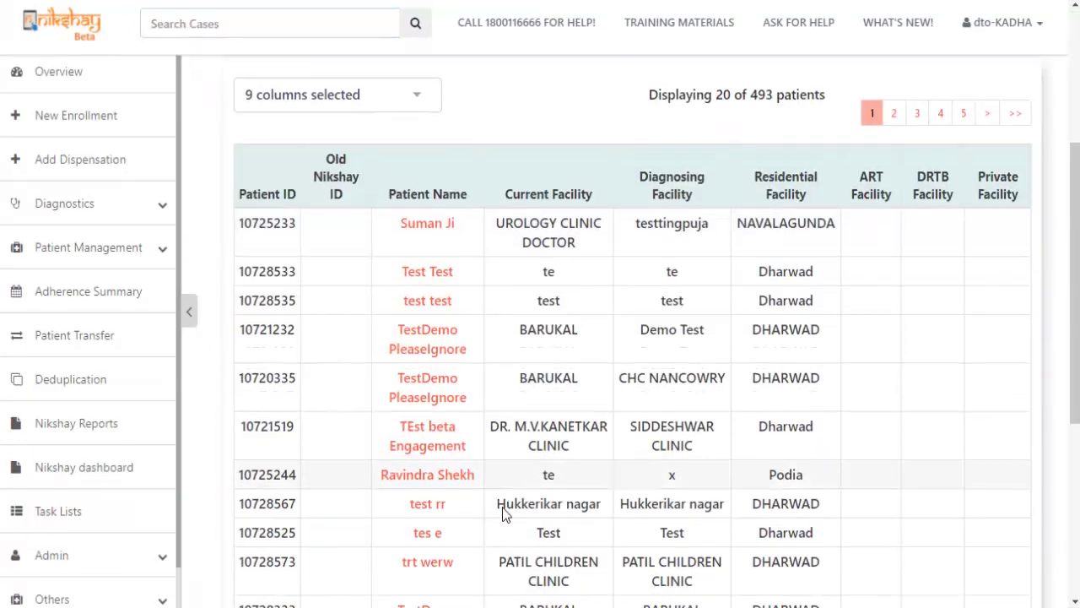
scroll(503, 506, down, 3)
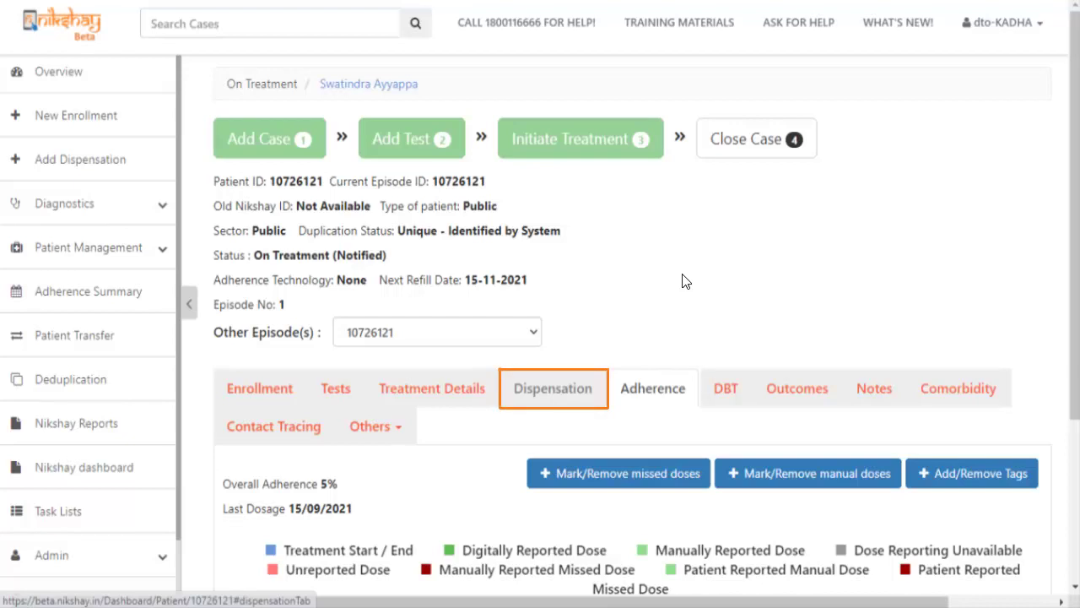
Under the Dispensation tab, start a new dispensation form dated 18-10-2021.
click(558, 384)
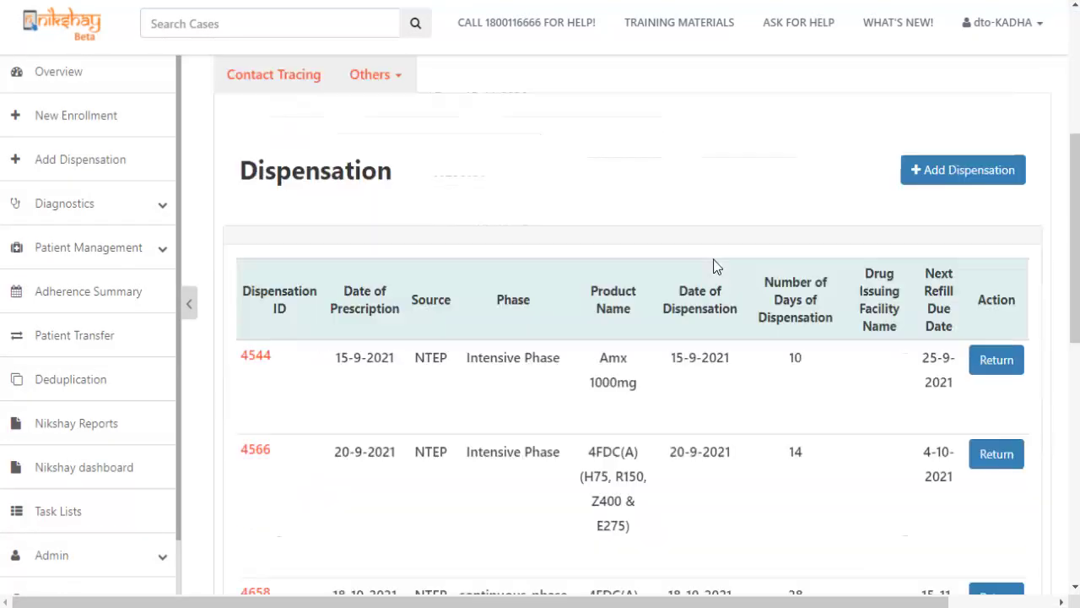
scroll(692, 257, up, 3)
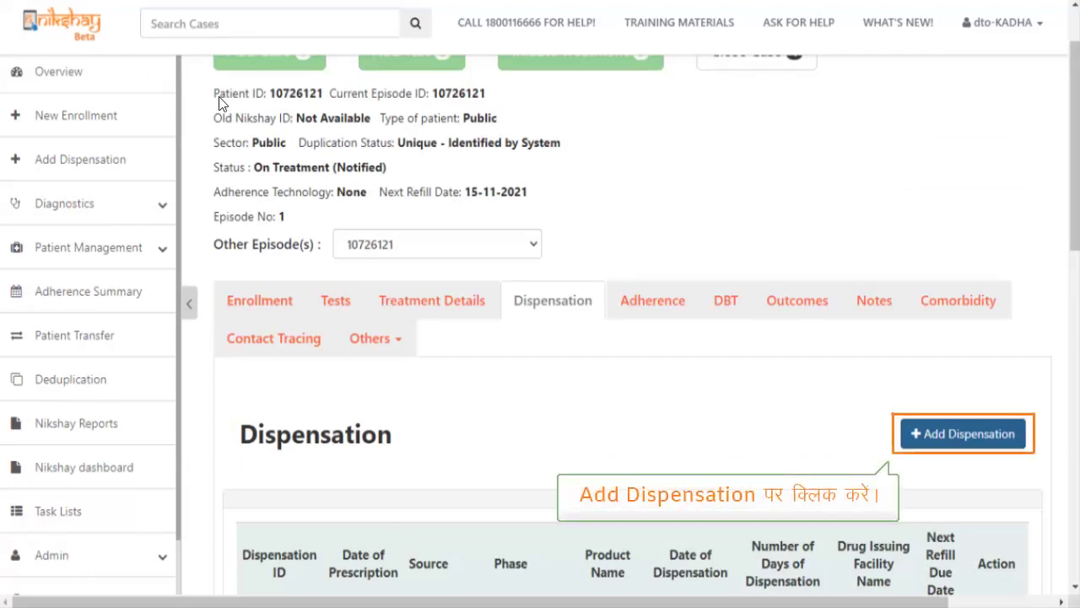
click(963, 433)
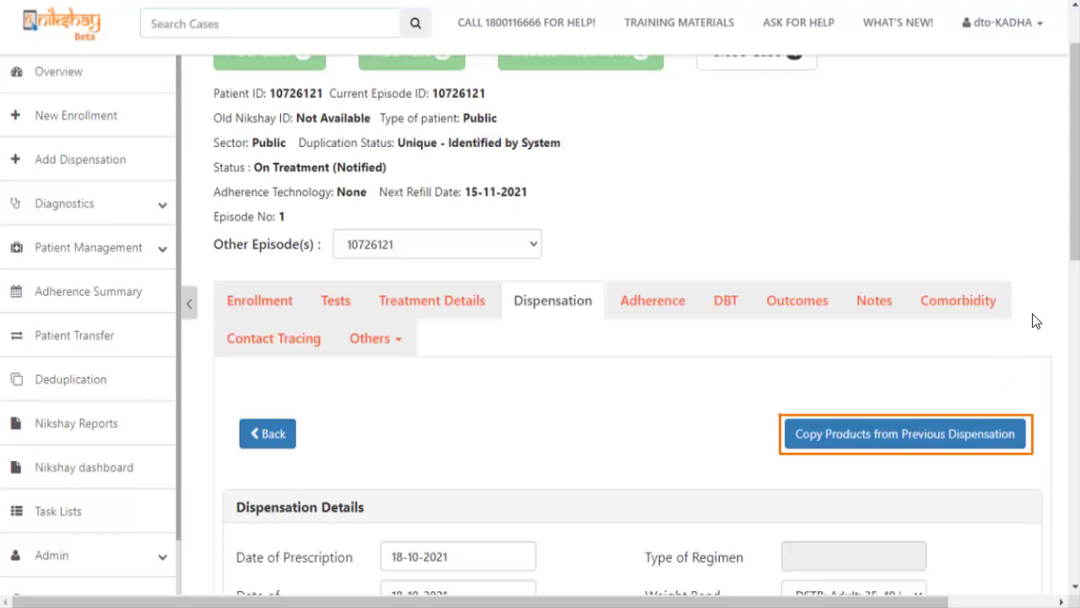
Keep the DSTB: Adult: 35-49 Kg weight band and enter current weight 40.
drag(1076, 248, 1075, 381)
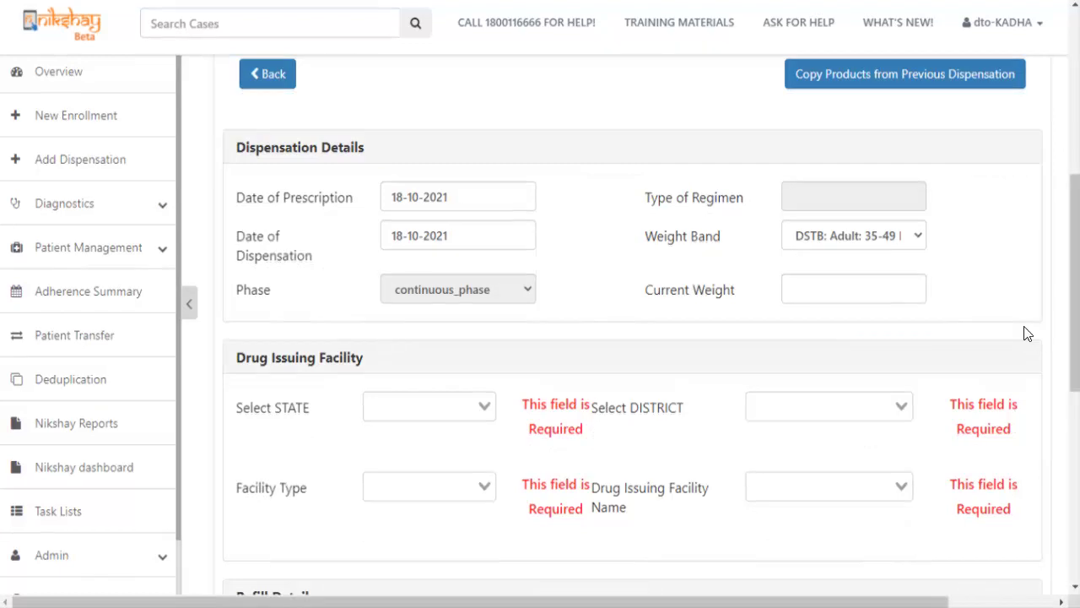
click(918, 239)
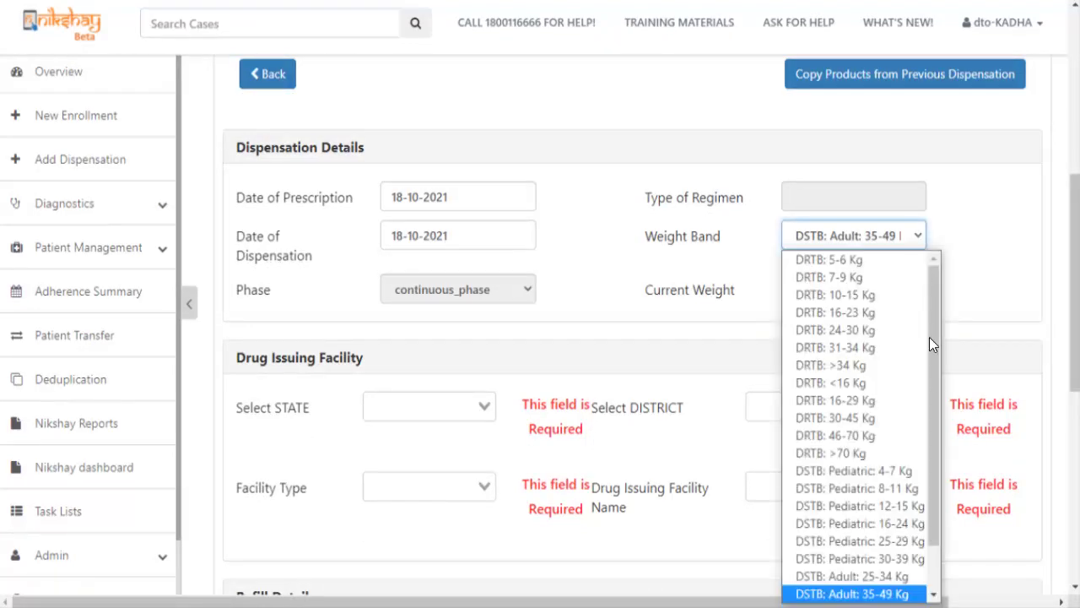
click(937, 395)
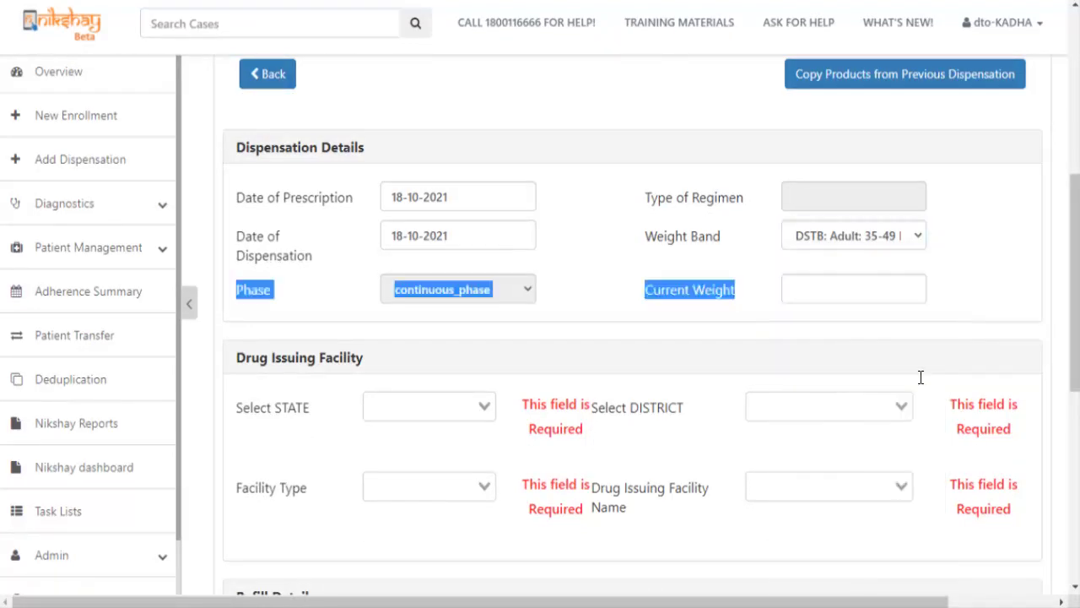
click(798, 290)
text(40)
click(407, 410)
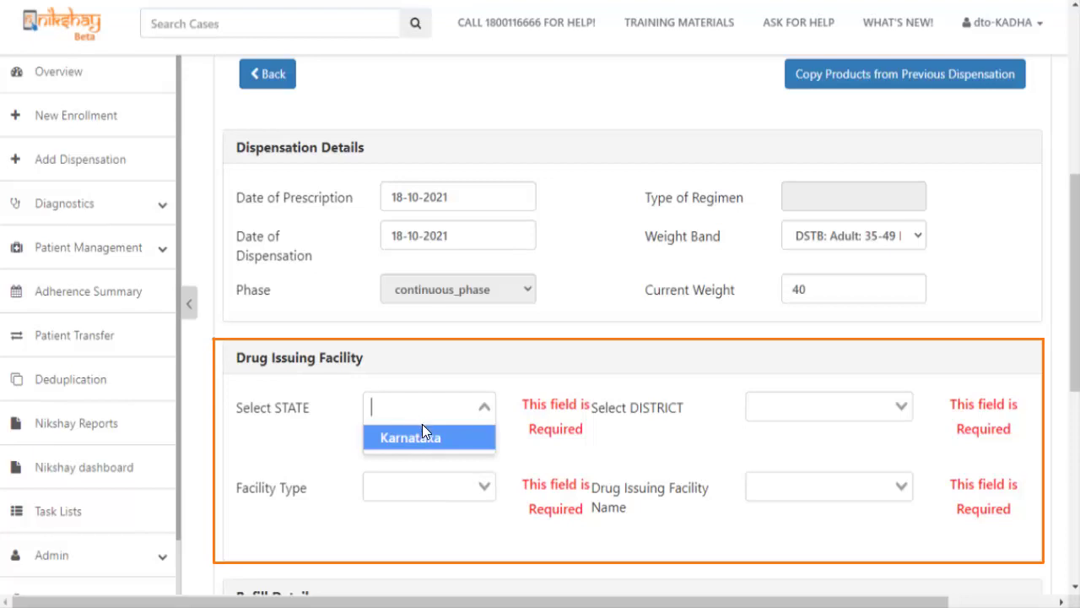
Set the drug issuing facility to Karnataka, Dharwad, Chemist, Govt Facility.
click(432, 437)
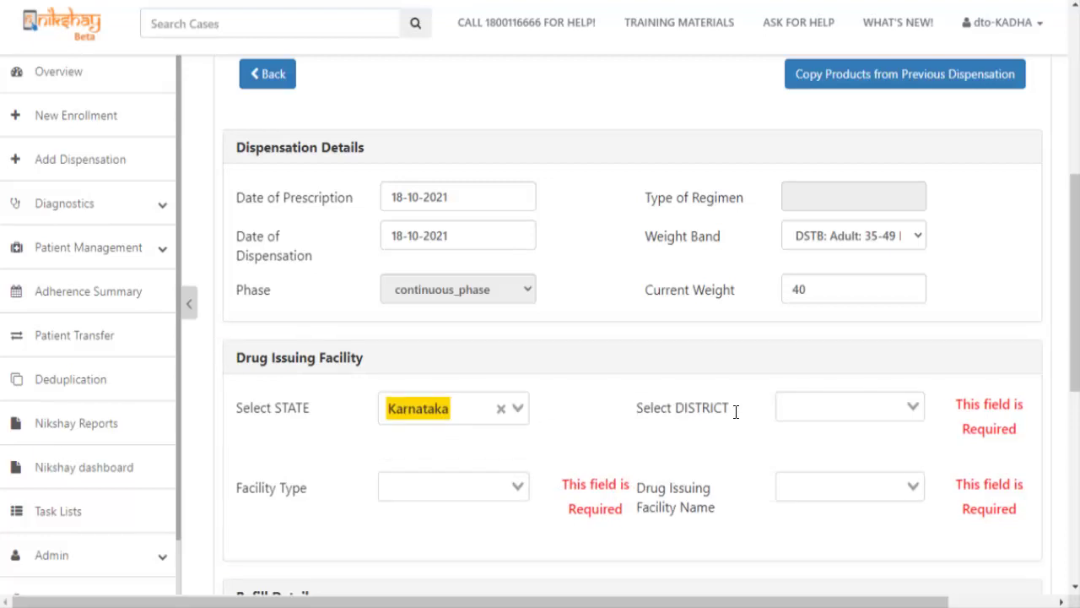
click(813, 409)
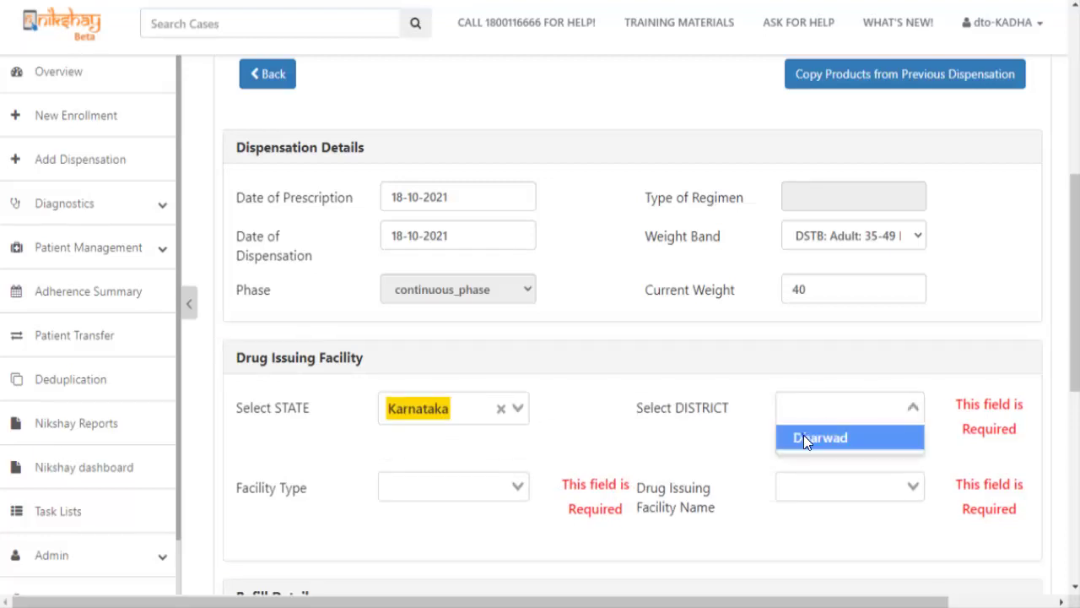
click(804, 434)
click(465, 449)
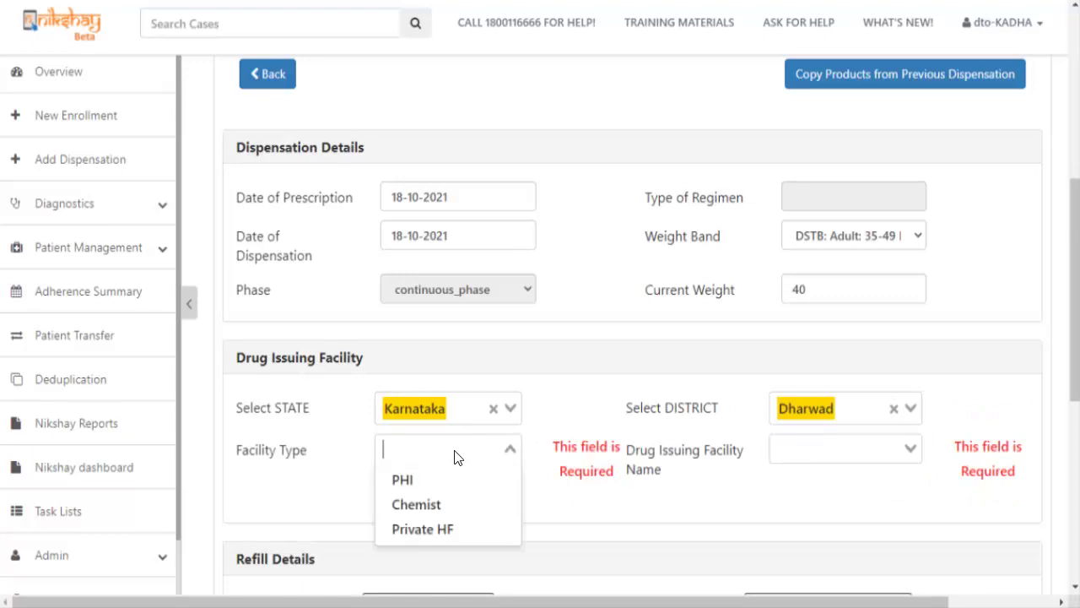
click(436, 498)
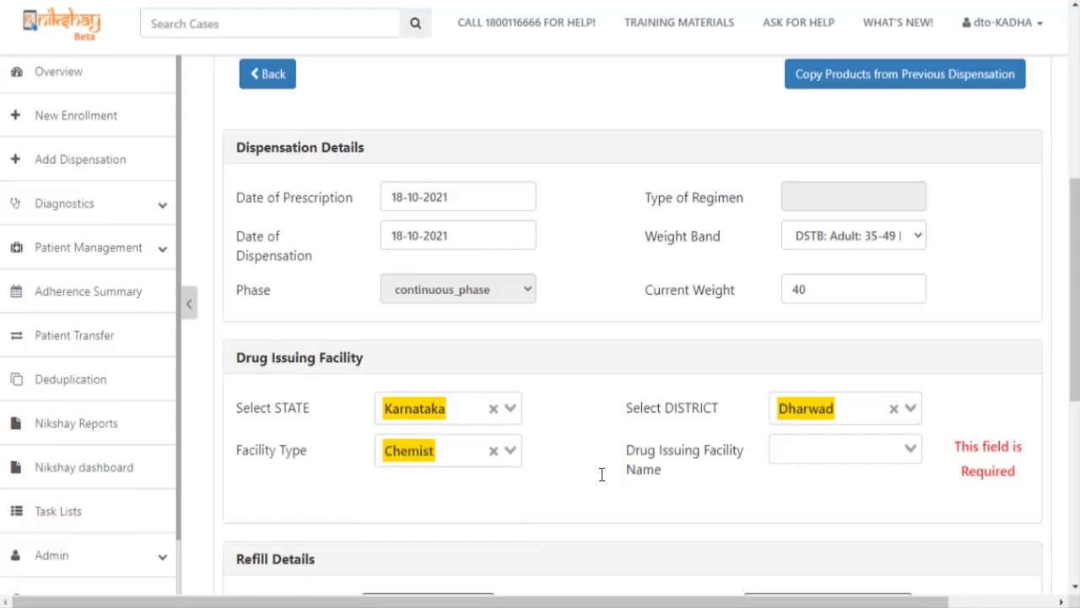
click(848, 456)
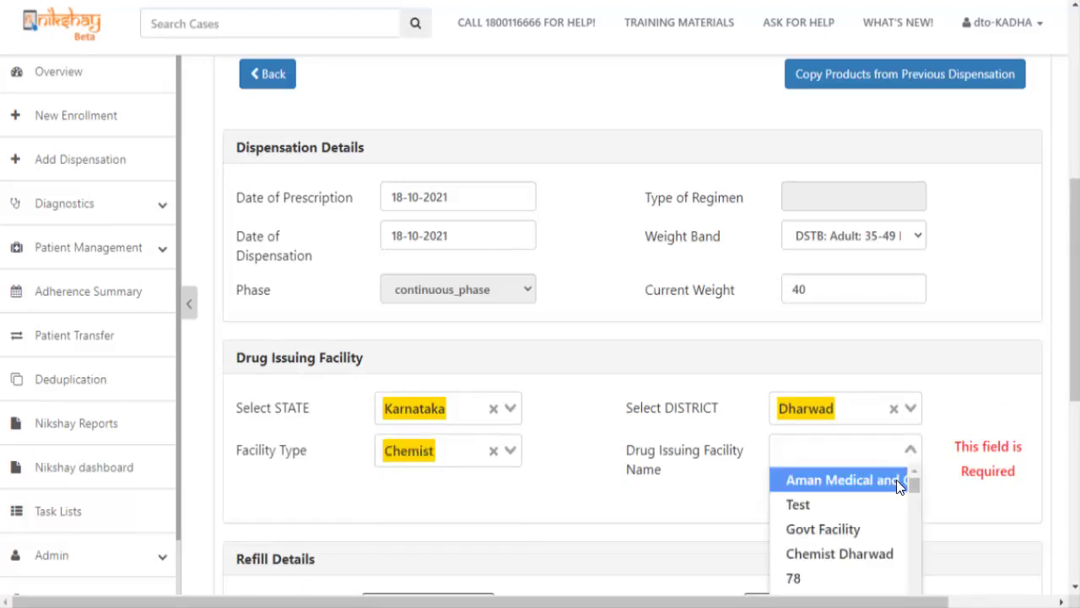
click(852, 527)
scroll(1076, 350, down, 1)
drag(1076, 351, 1076, 443)
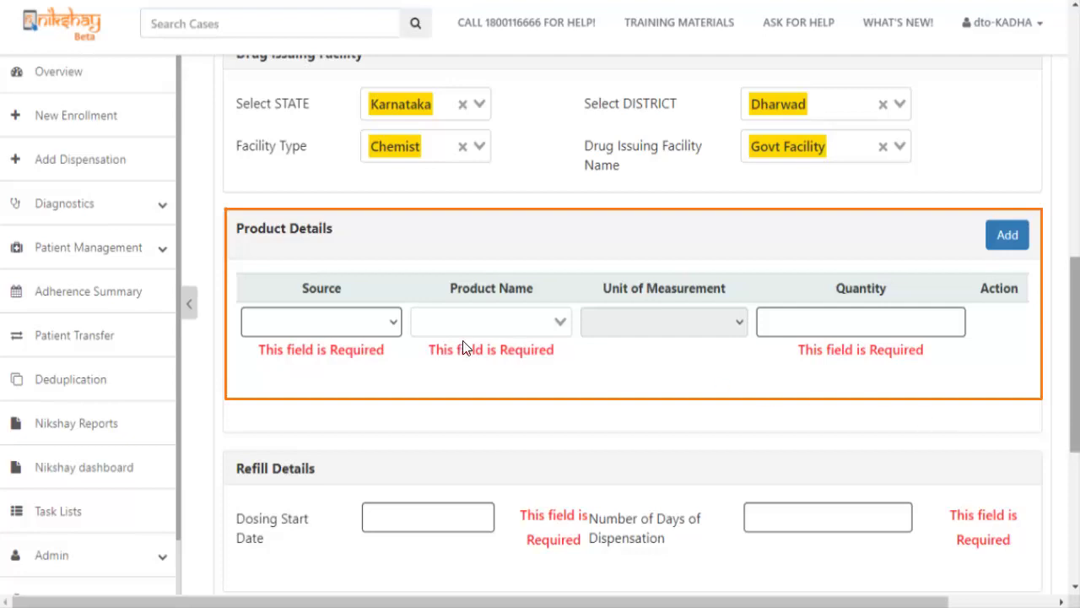
Add a product line: source NTEP, Amx 1000mg tablets, quantity 10.
click(310, 325)
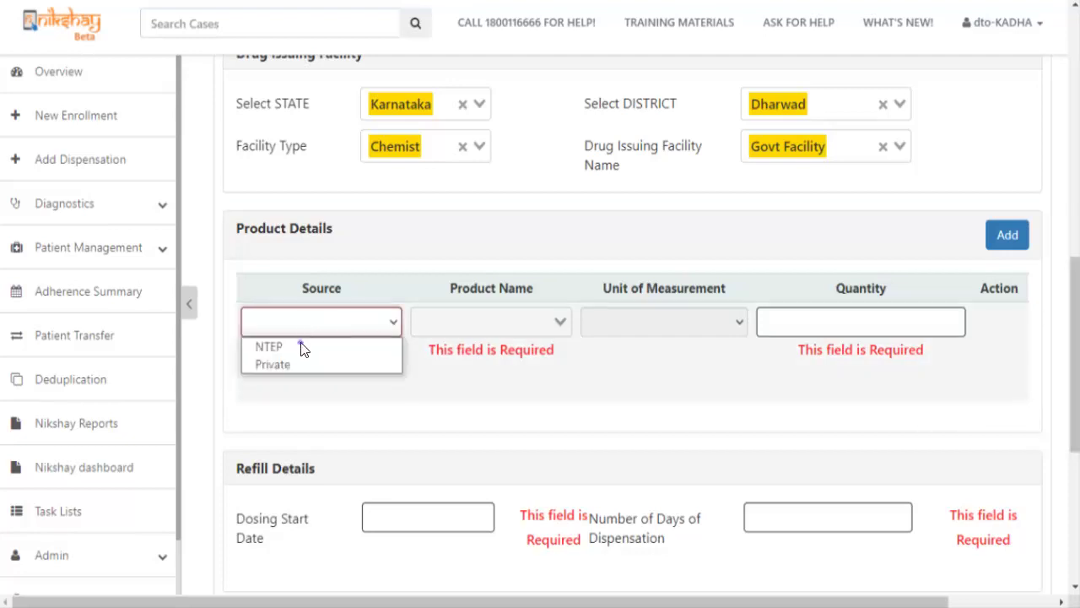
click(302, 346)
click(523, 322)
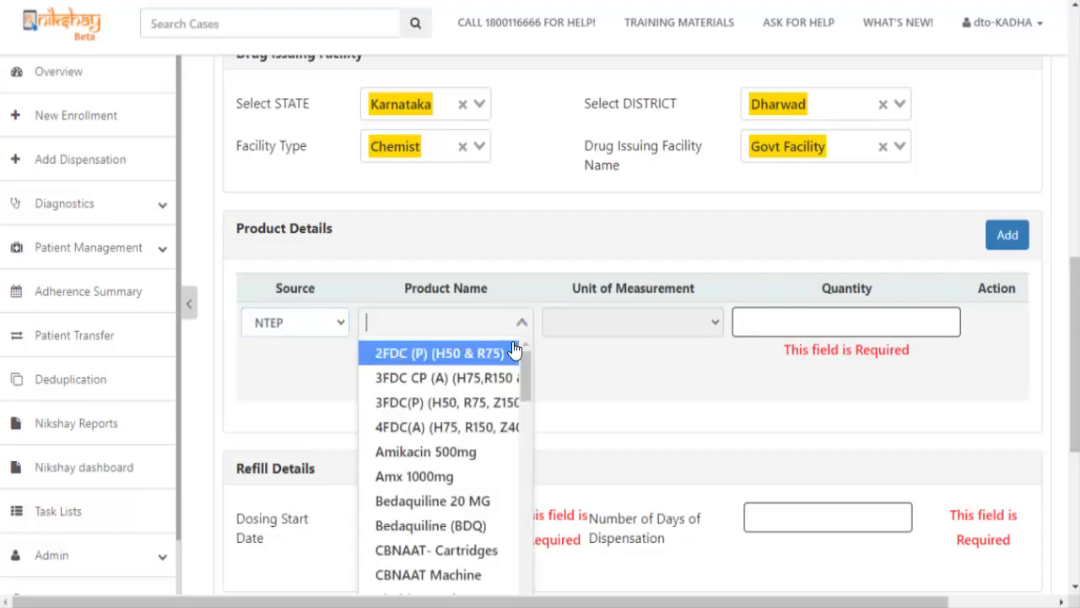
click(426, 477)
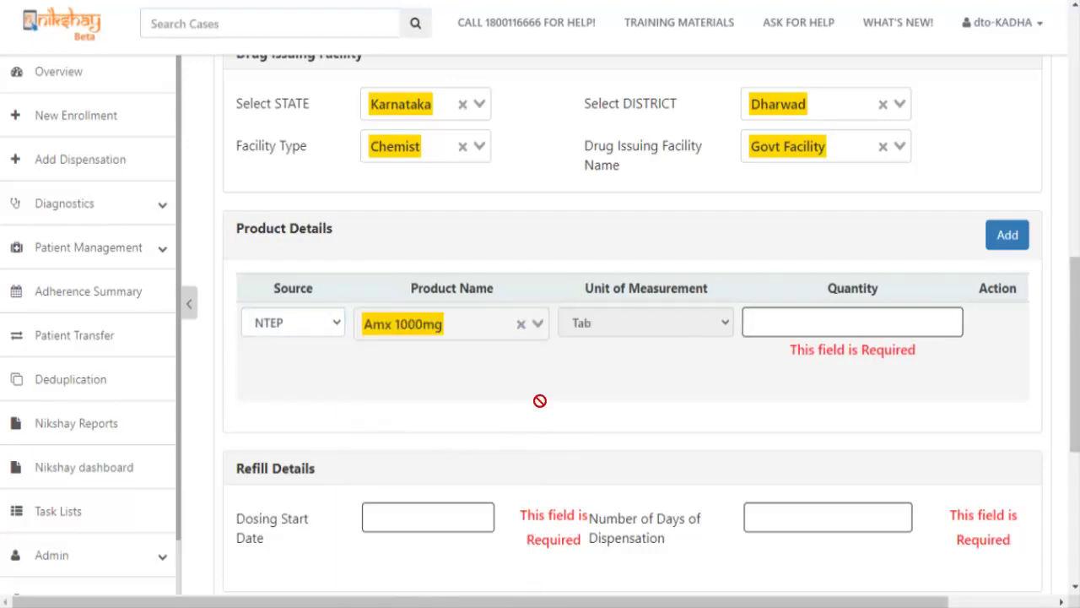
click(794, 318)
text(21)
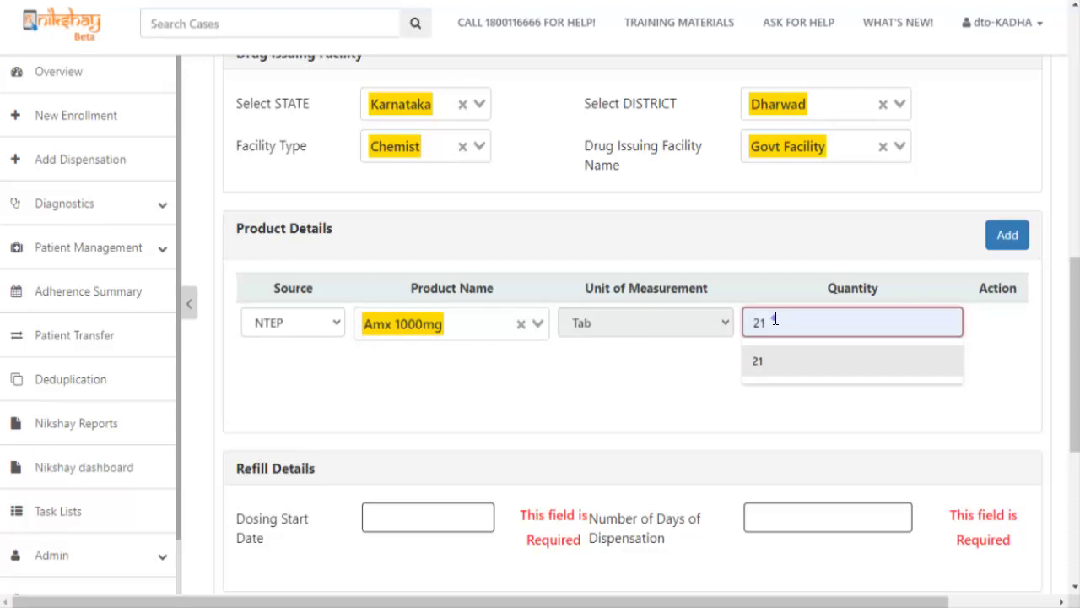
key(BackSpace)
key(BackSpace)
text(10)
click(530, 379)
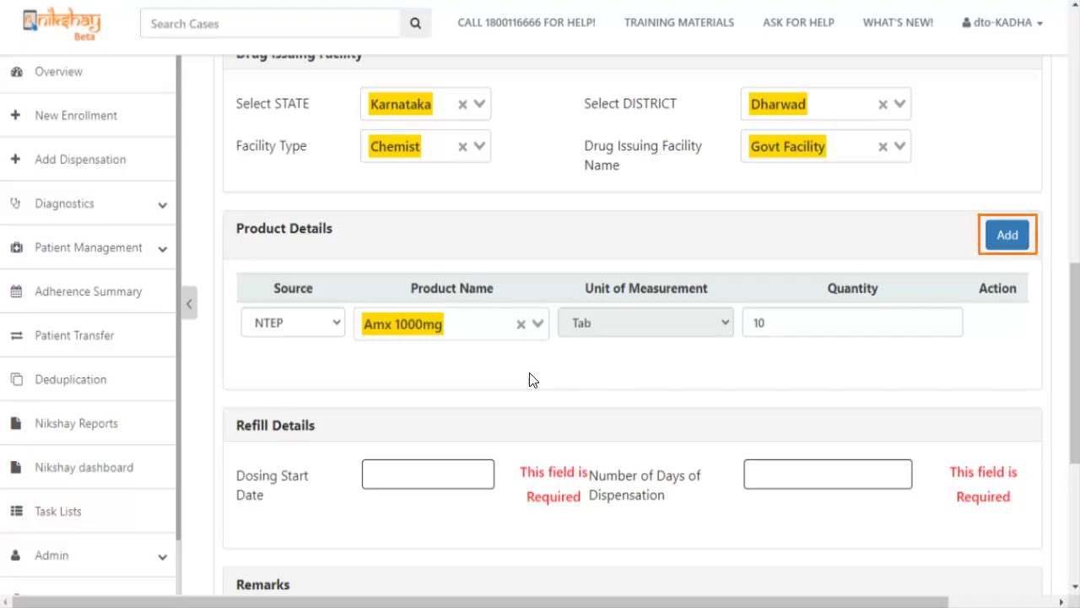
click(426, 474)
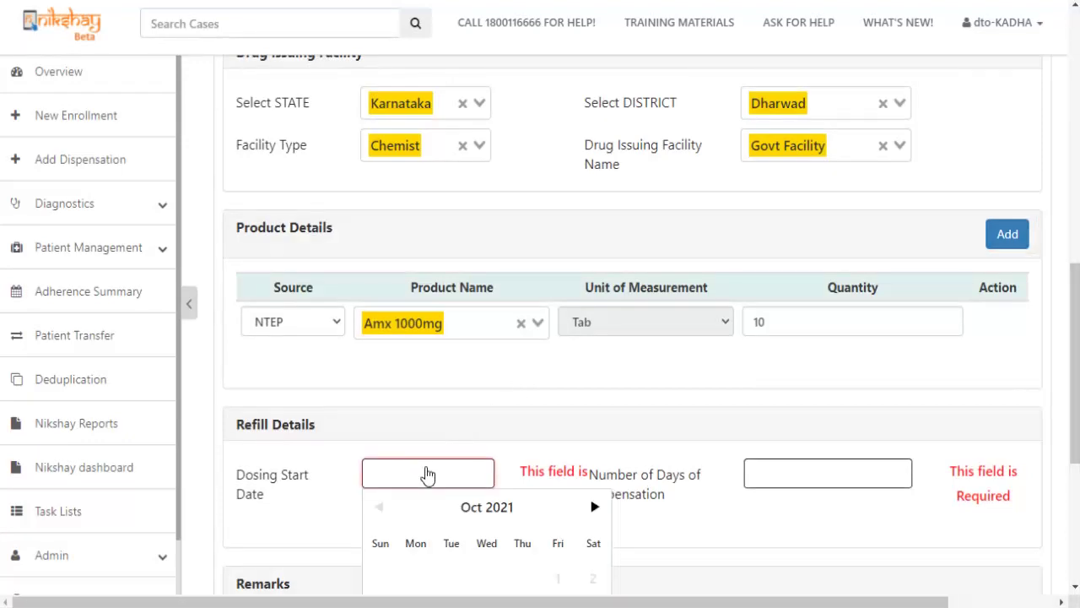
scroll(427, 473, down, 3)
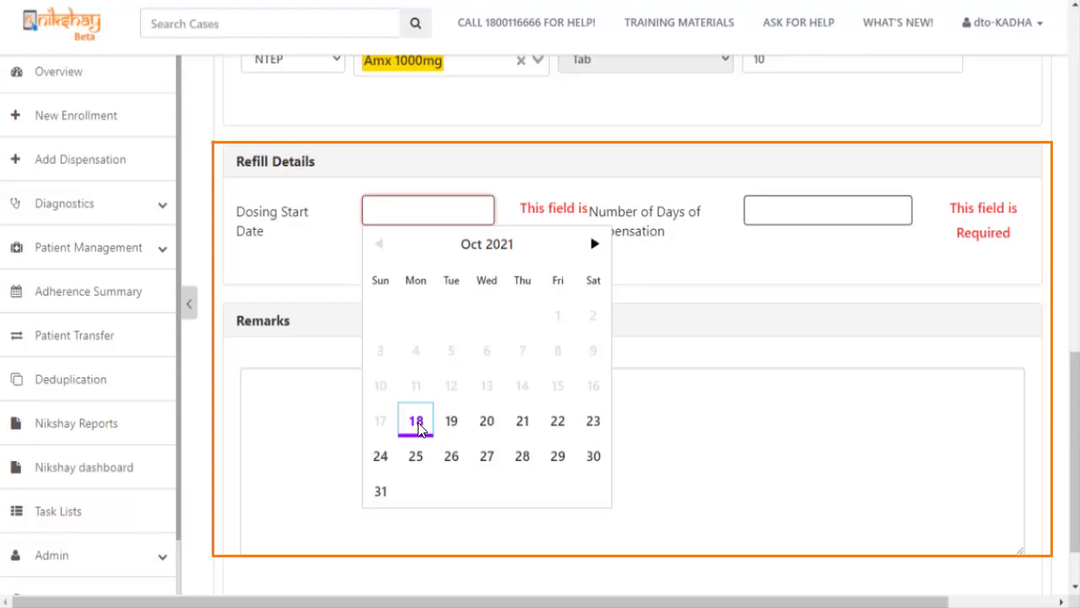
click(416, 422)
click(783, 217)
click(757, 249)
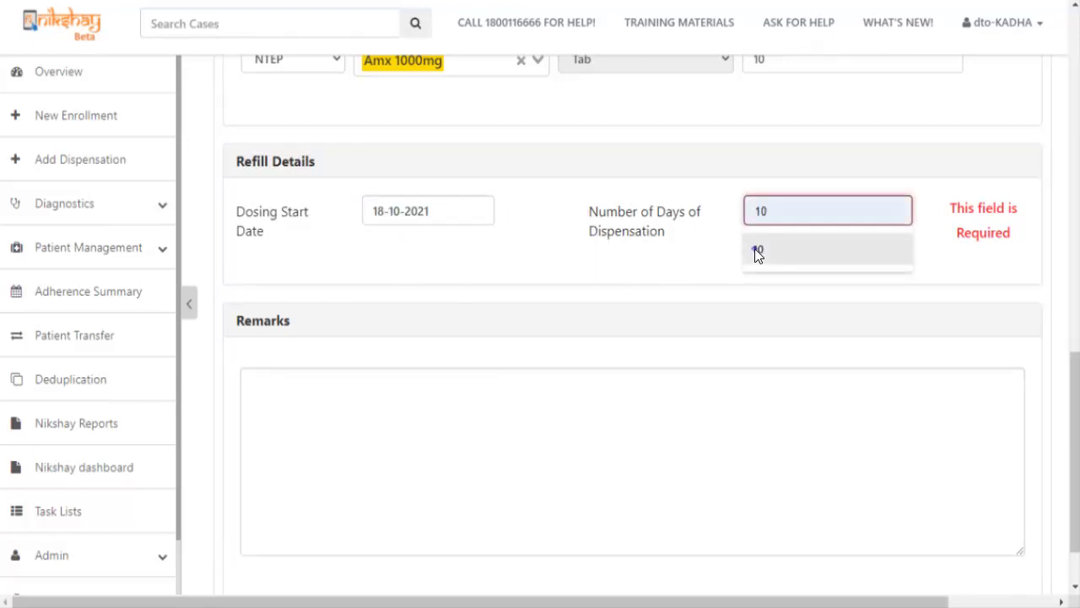
scroll(344, 390, down, 1)
click(283, 559)
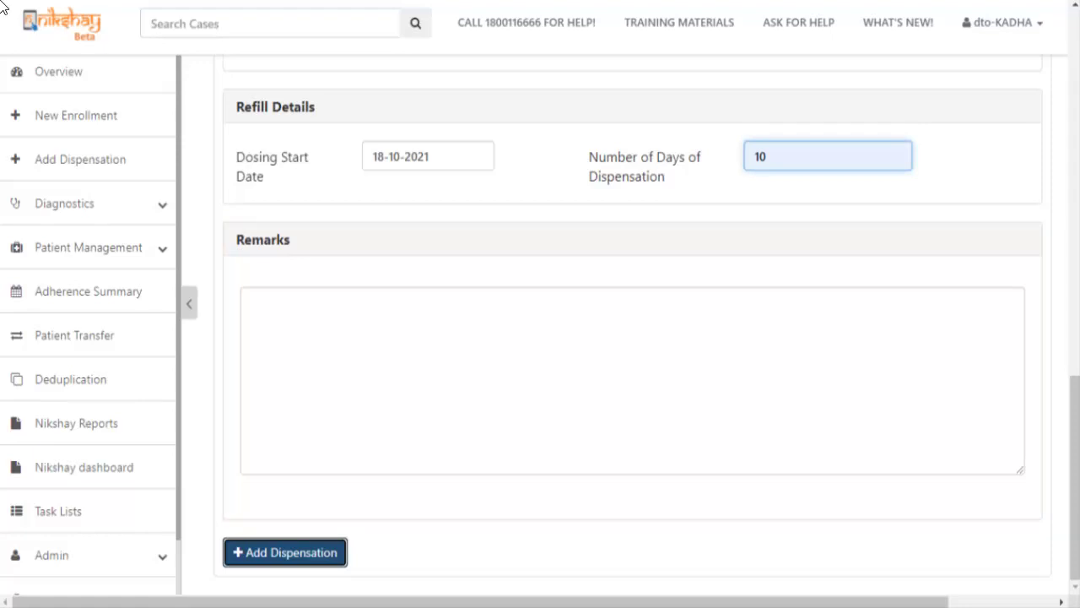
click(281, 552)
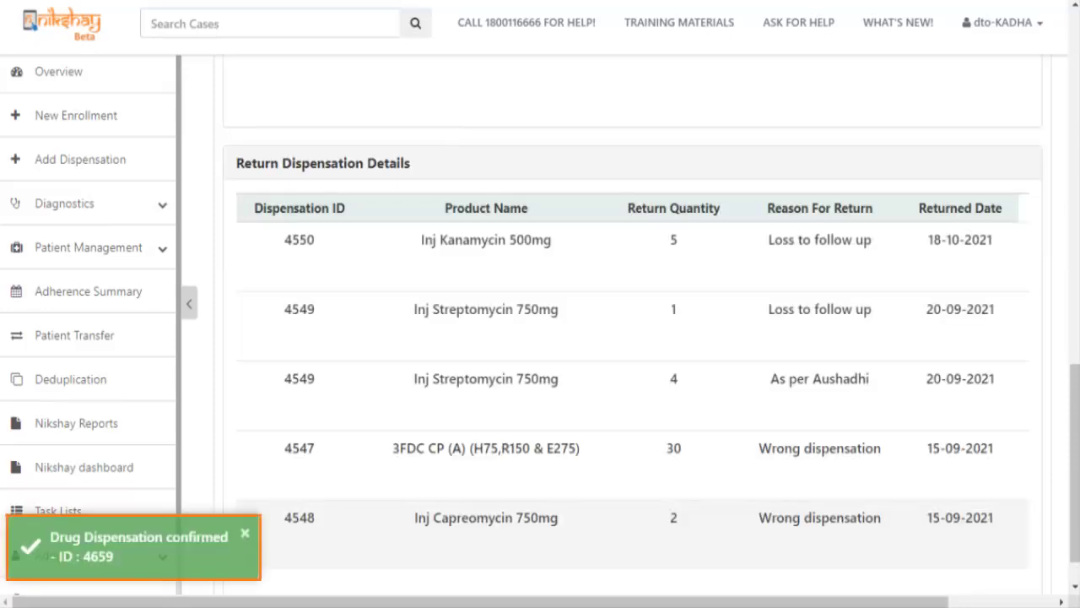
scroll(633, 371, up, 5)
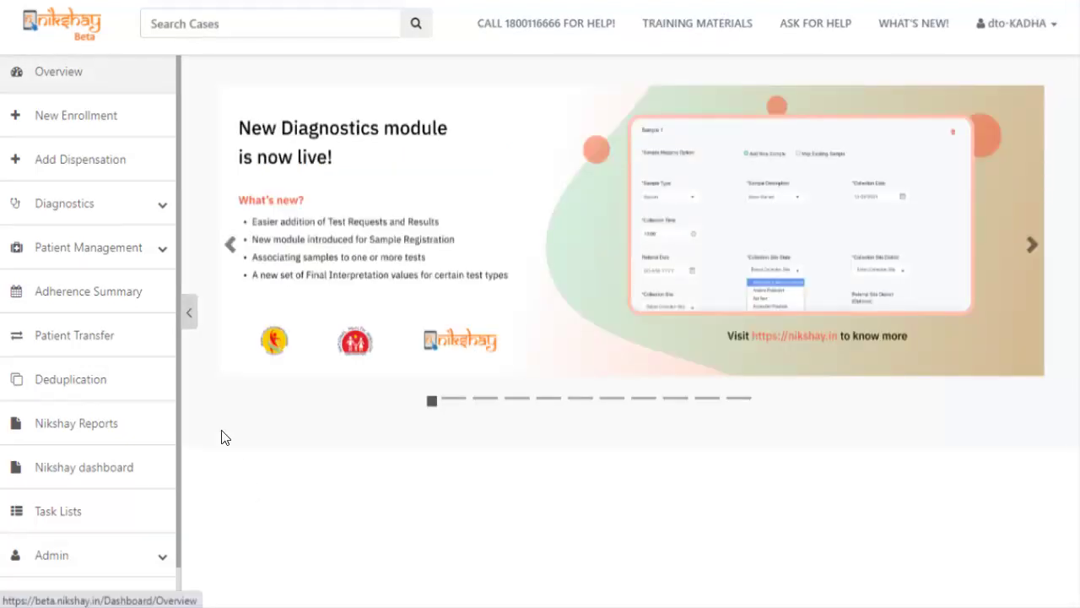
Search the patient's episode ID on the Add Dispensation page and scroll to their past dispensations.
click(89, 161)
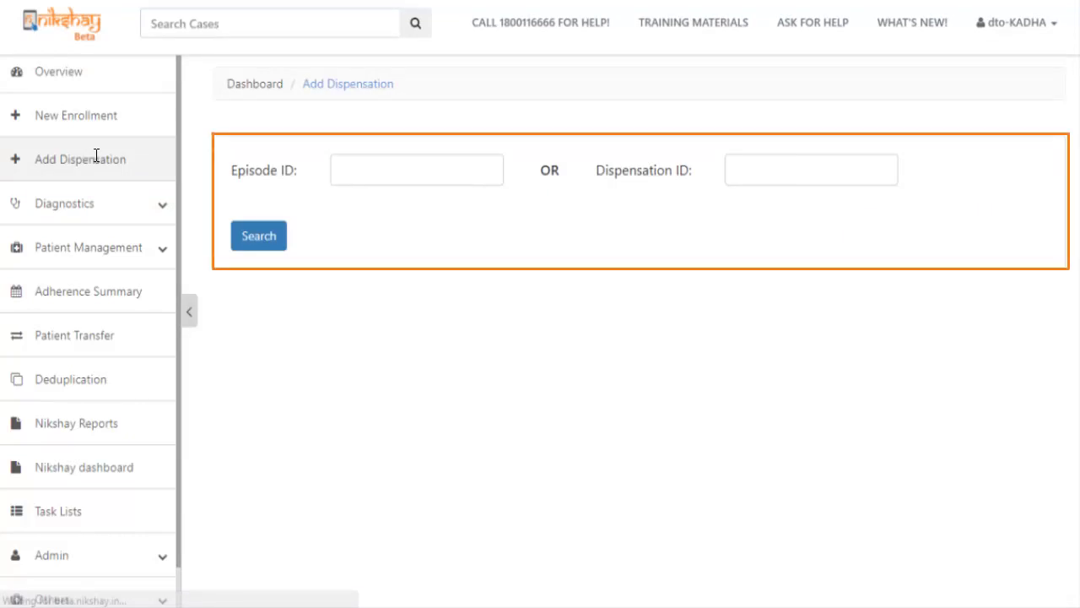
click(364, 165)
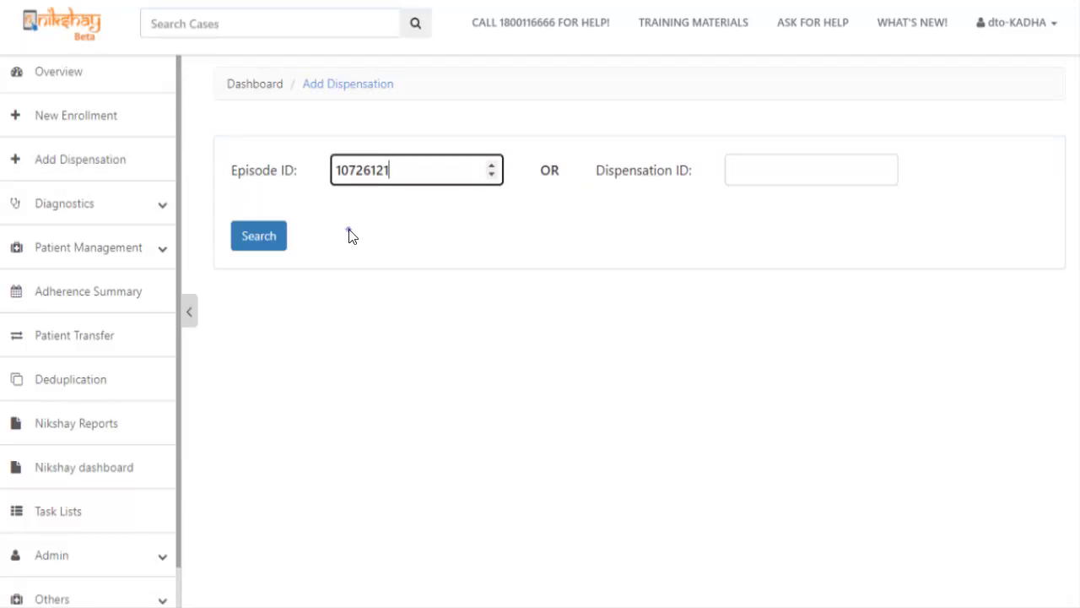
click(246, 235)
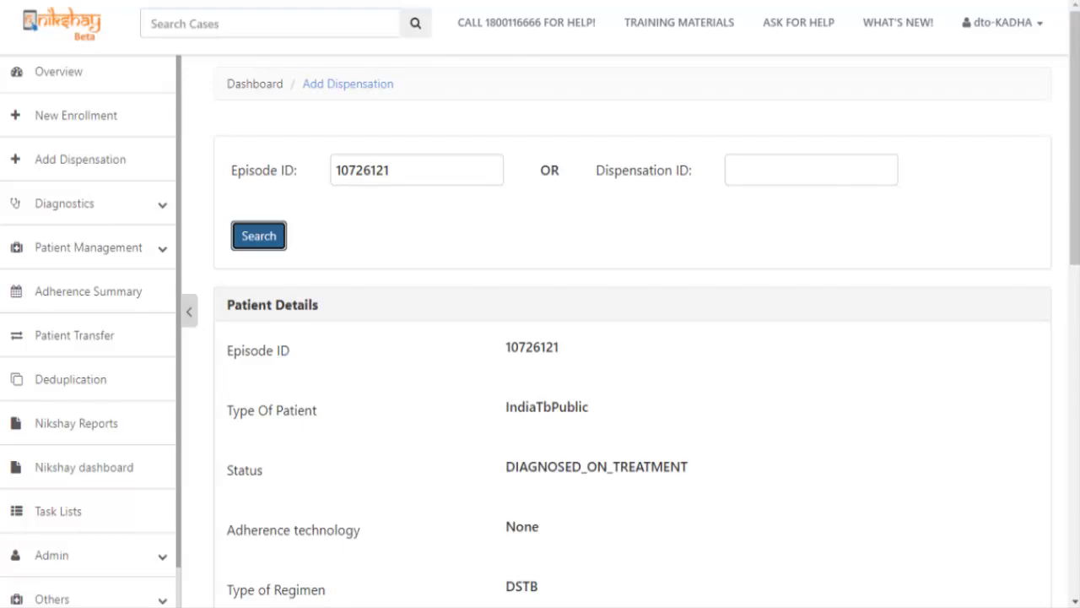
drag(1073, 229, 1061, 571)
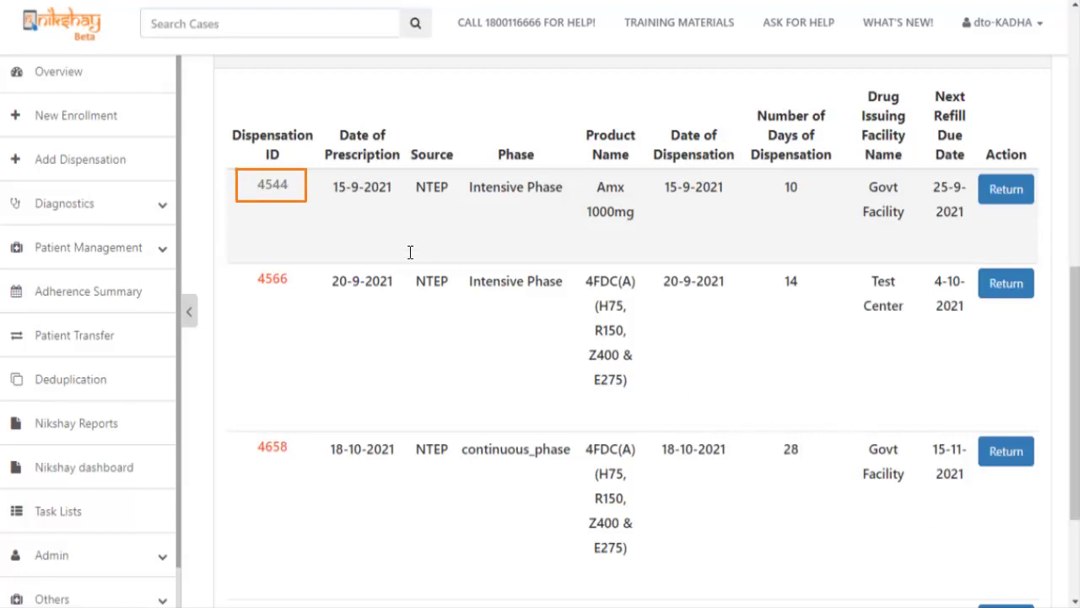
click(273, 185)
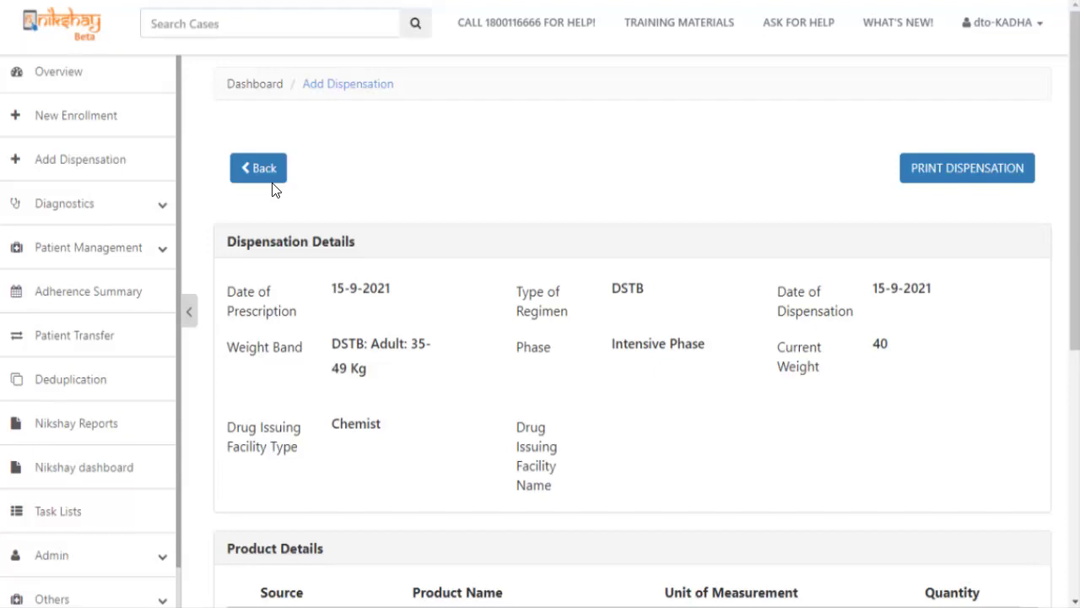
click(946, 173)
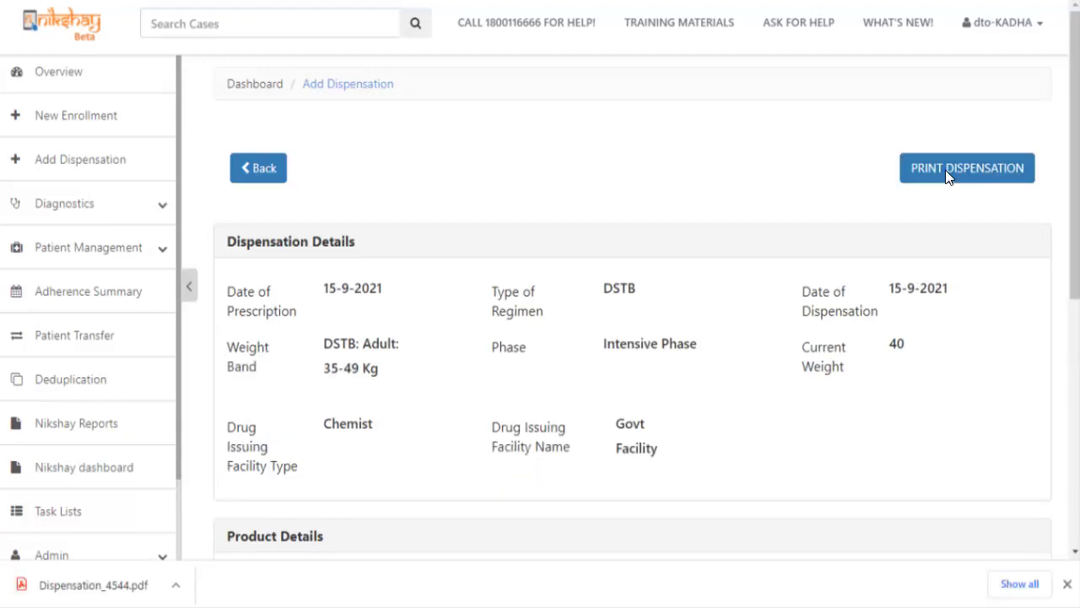